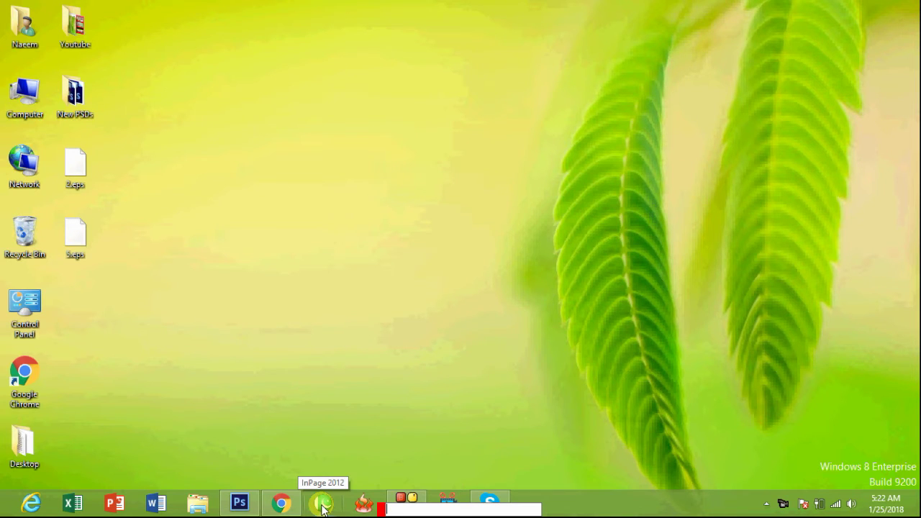
Launch InPage 2012 and choose Phonetic as the keyboard layout in the keyboard preferences
click(322, 503)
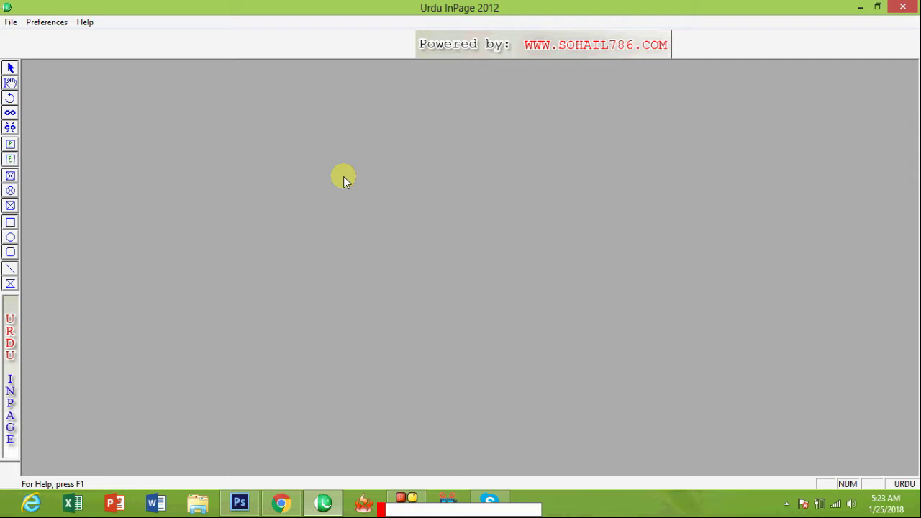
click(53, 25)
click(72, 82)
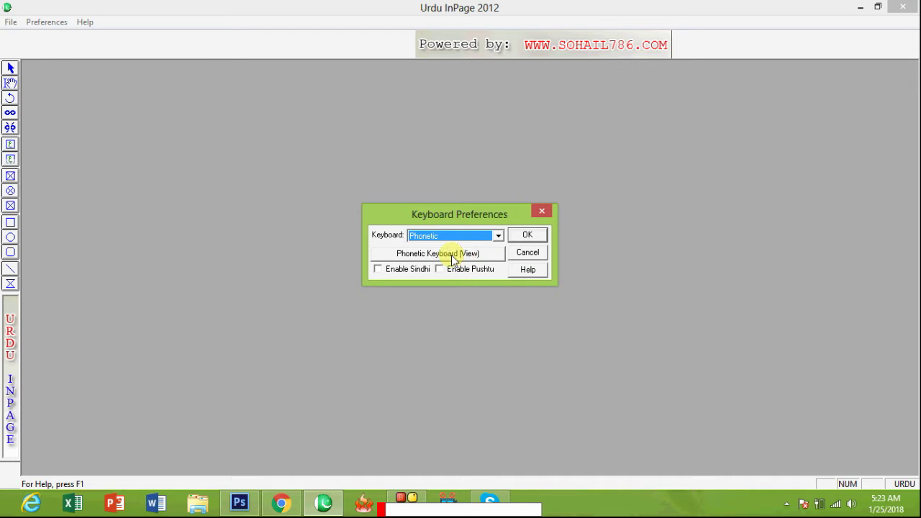
click(469, 235)
click(469, 235)
click(469, 236)
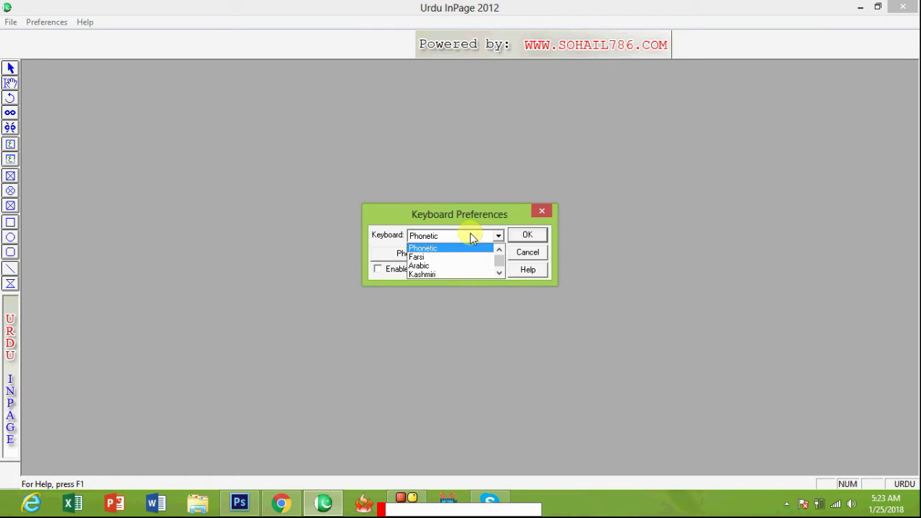
click(468, 249)
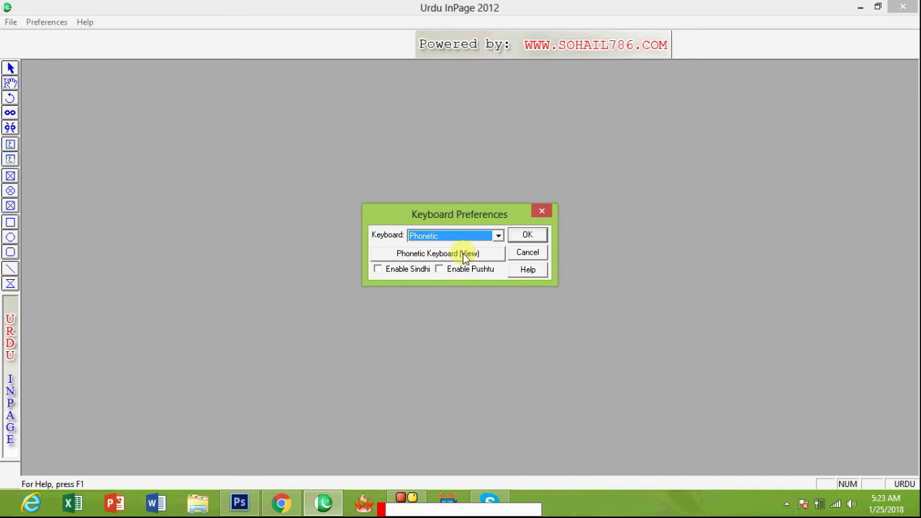
View the key map of the Phonetic keyboard and accept the keyboard preferences
click(465, 254)
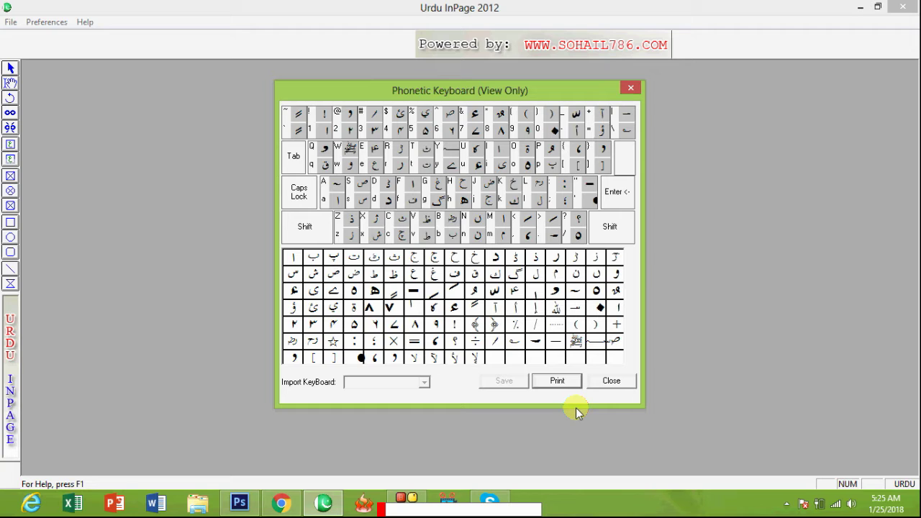
click(609, 382)
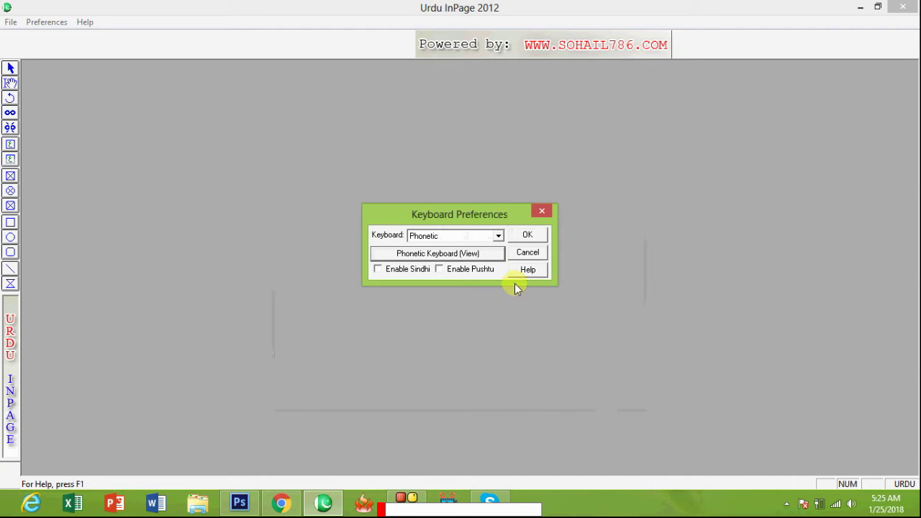
click(518, 238)
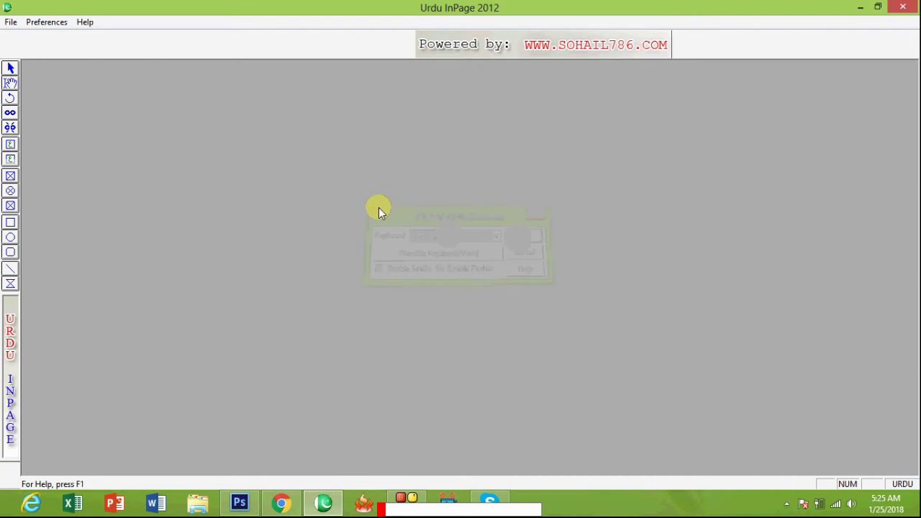
Create a new one-page A4 portrait document with right-to-left direction and an automatic text box
click(11, 22)
click(16, 35)
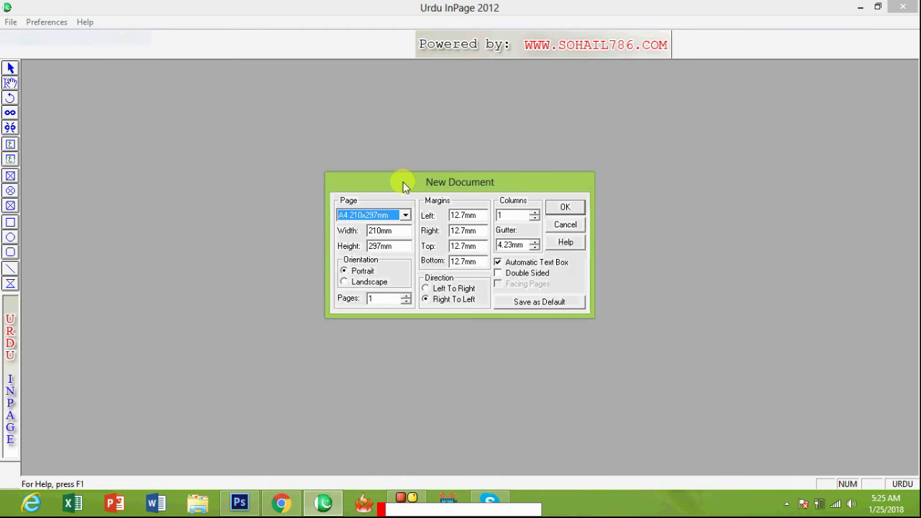
click(566, 207)
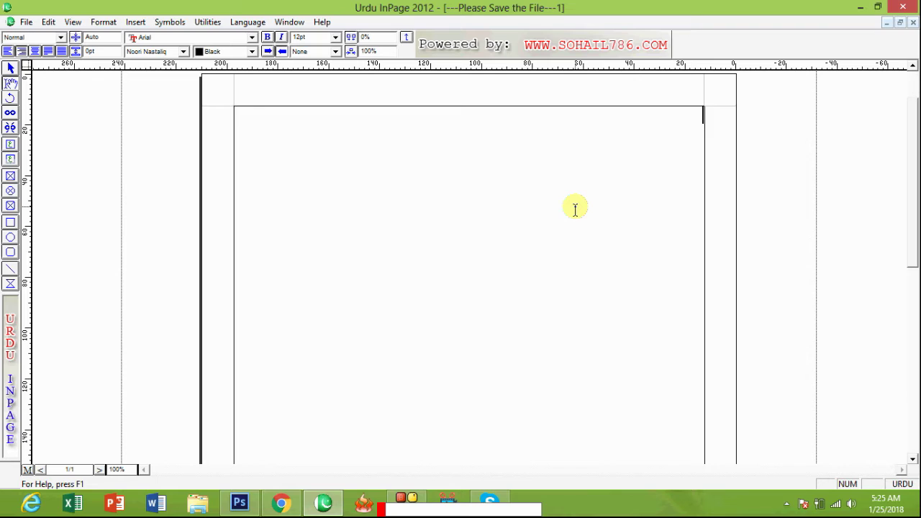
Write the Urdu word پنجاب at the start of the page and set its font size to 60 pt
text(ینتاب)
click(699, 119)
double_click(699, 119)
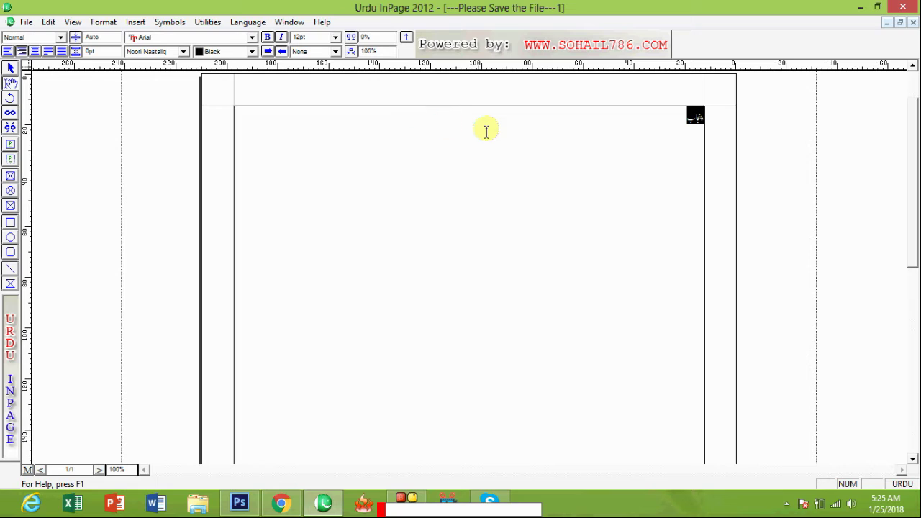
click(335, 37)
click(305, 114)
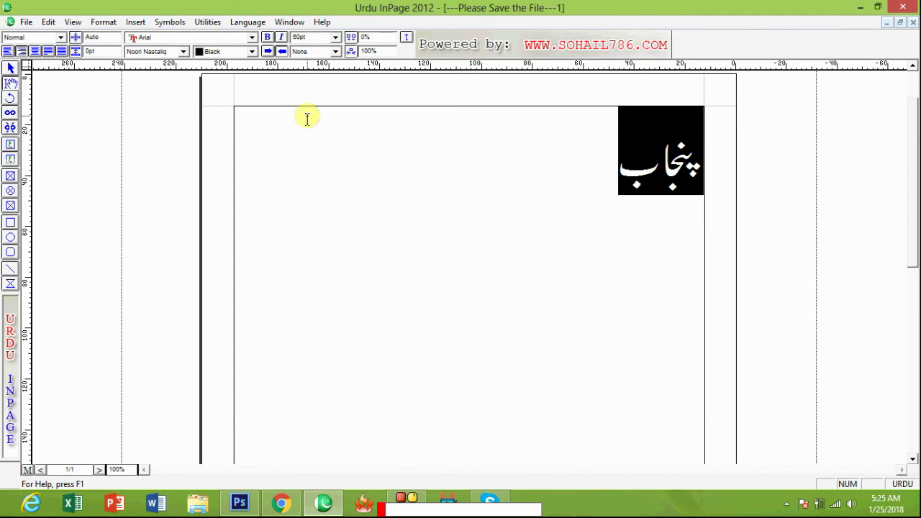
click(363, 180)
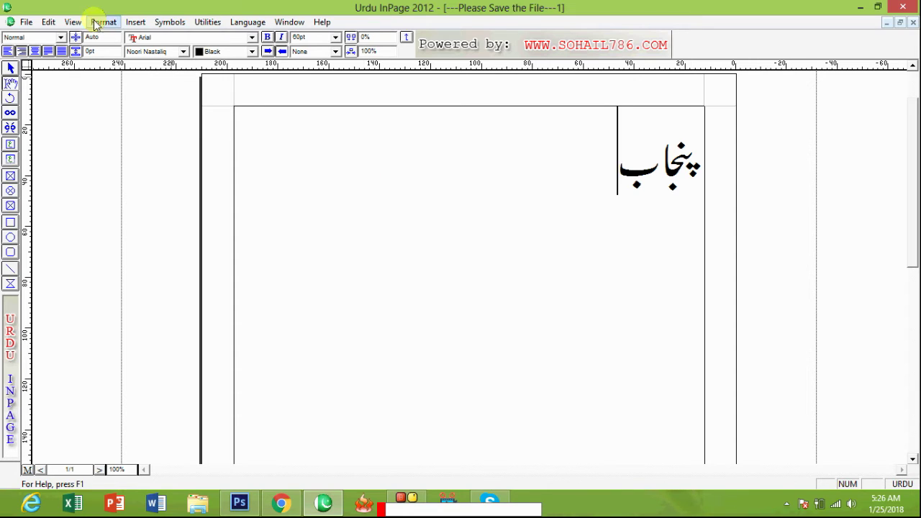
Export page 1 to the desktop as an Encapsulated PostScript file named Punjab
click(29, 22)
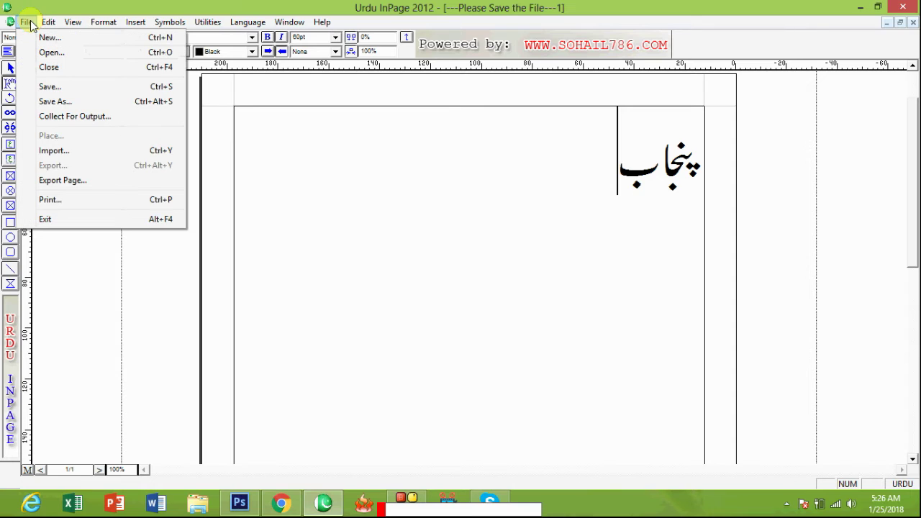
click(94, 180)
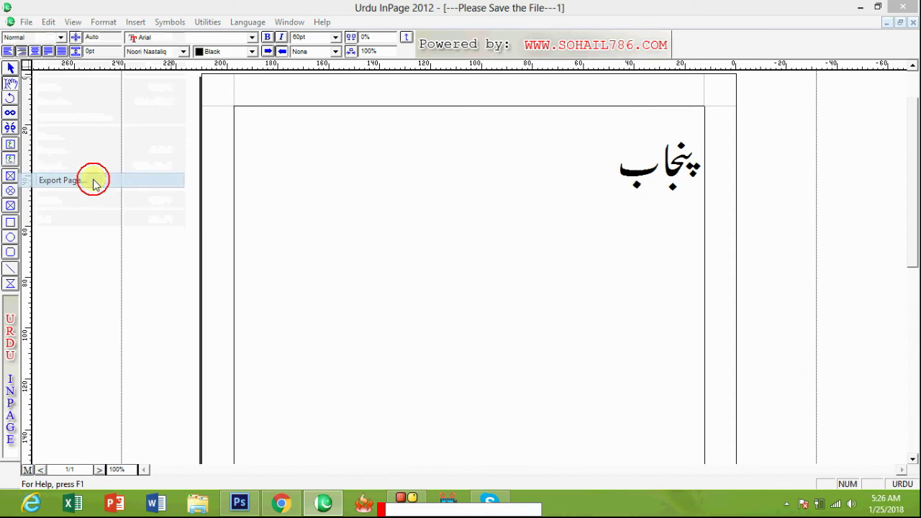
click(515, 234)
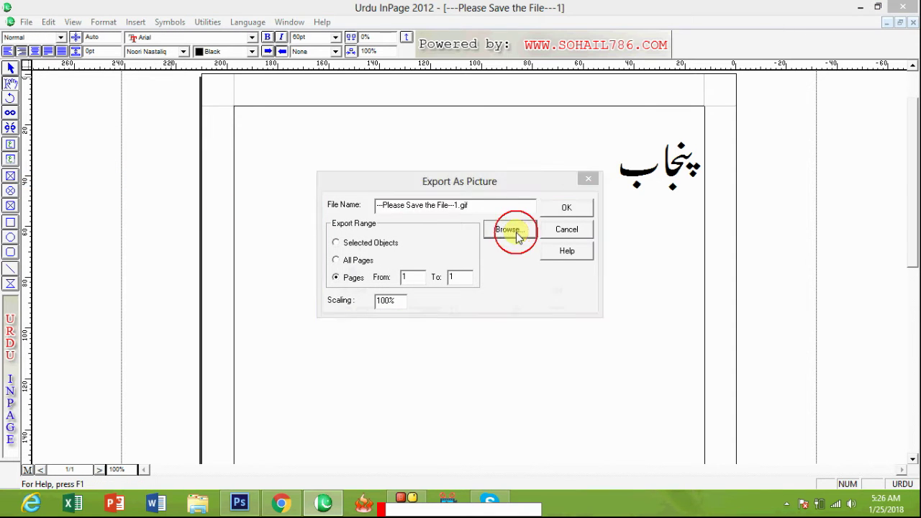
click(485, 321)
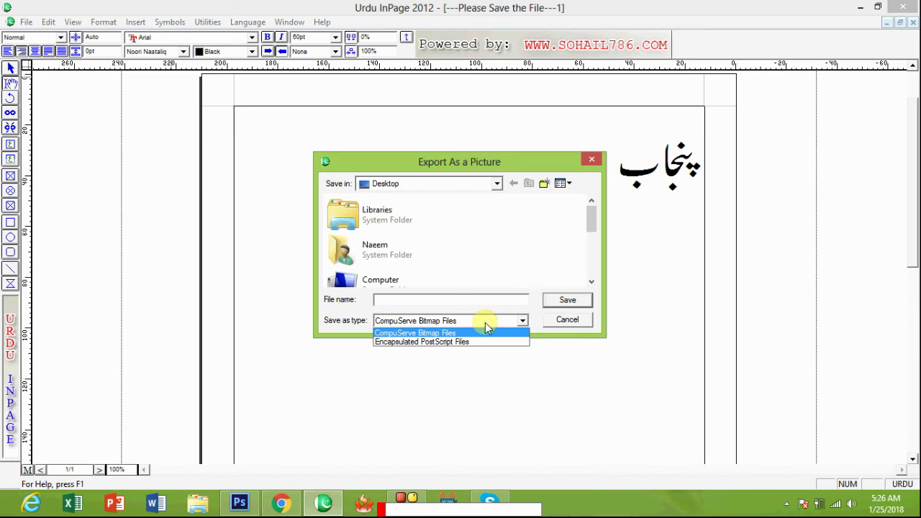
click(466, 341)
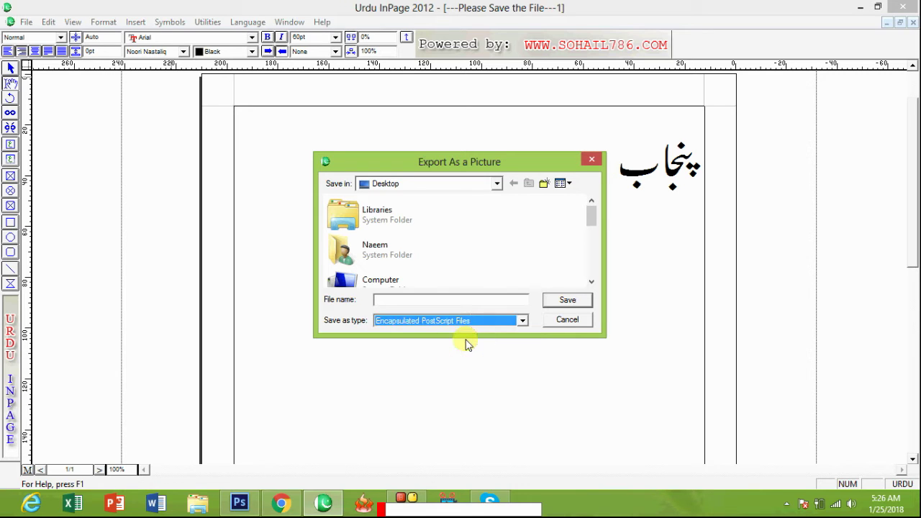
click(434, 303)
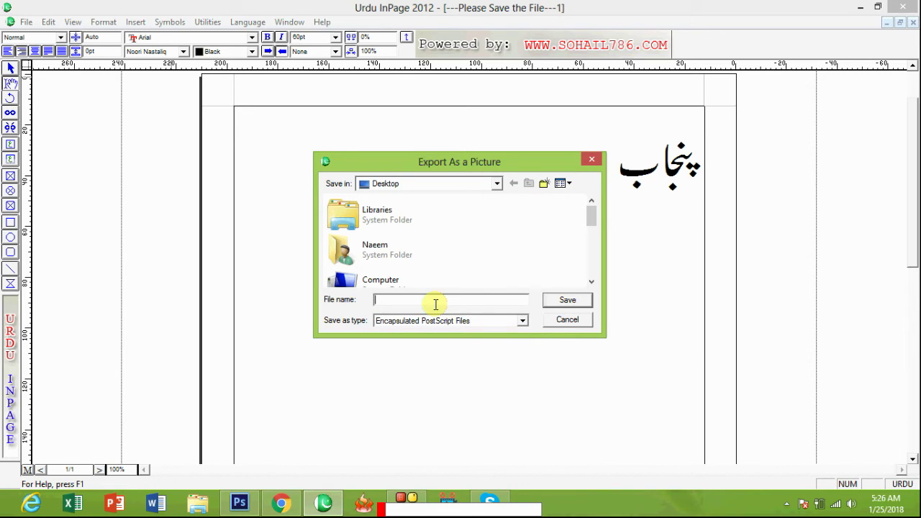
text(Punjab)
key(Return)
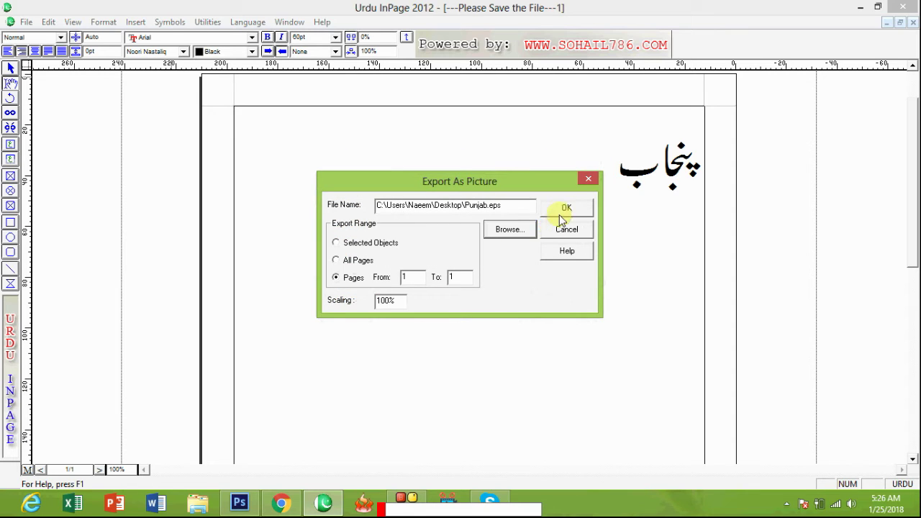
click(562, 213)
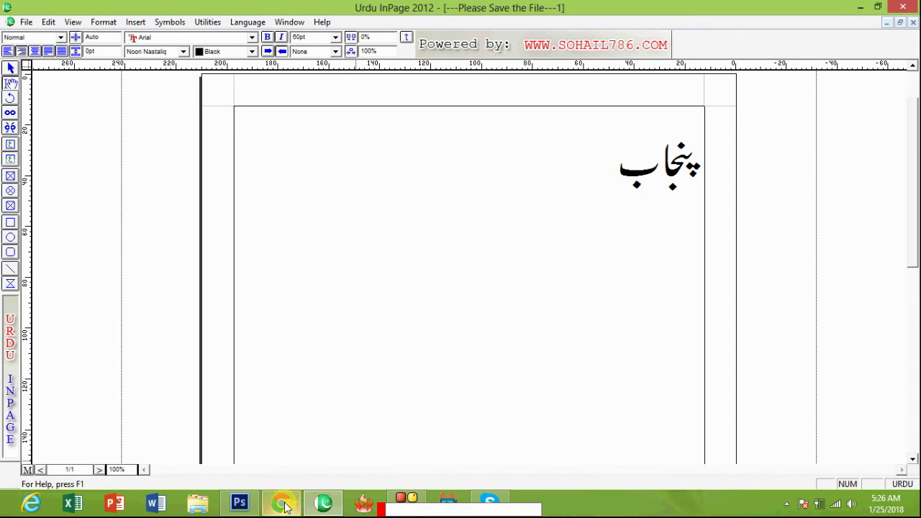
Switch to Photoshop and open Punjab.eps from the desktop, rasterized at 72 pixels/inch in CMYK Color
click(239, 502)
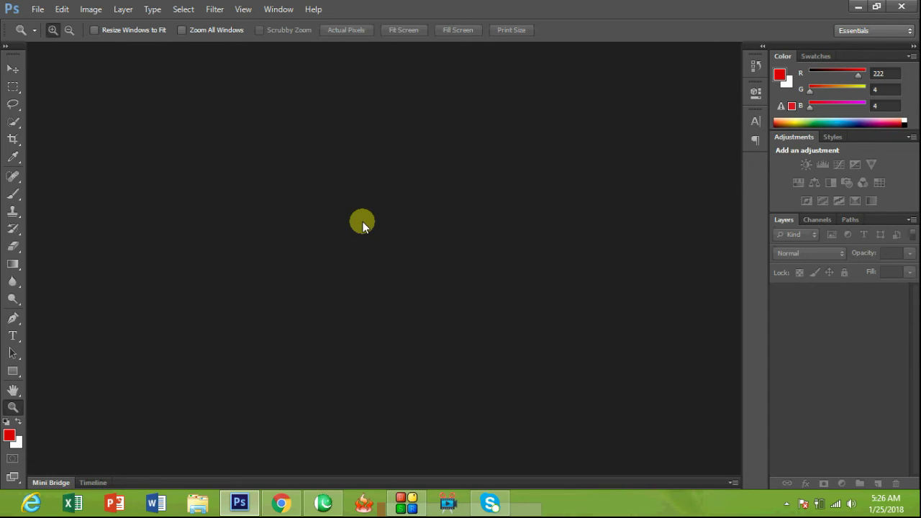
click(36, 9)
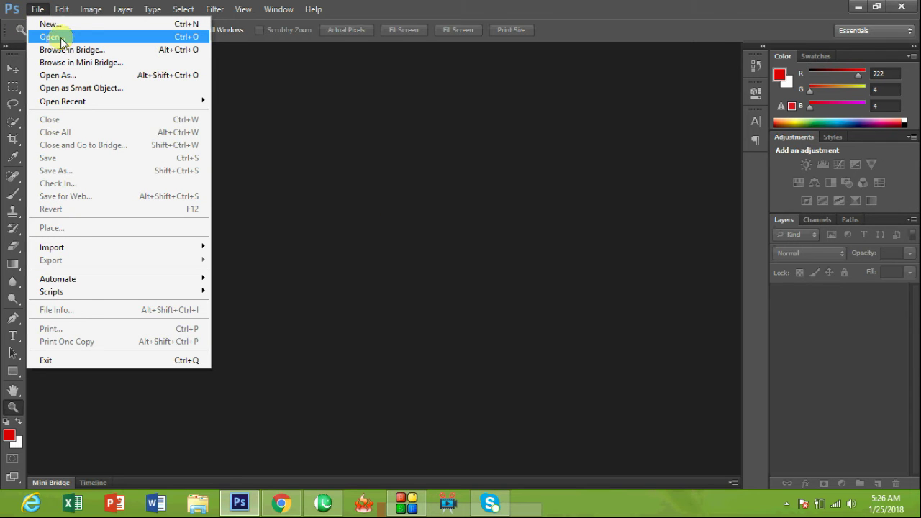
click(62, 39)
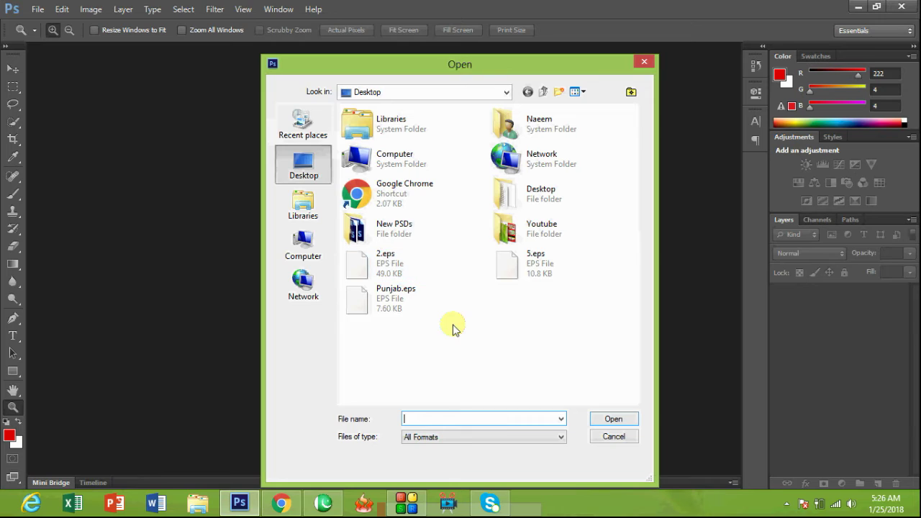
double_click(387, 301)
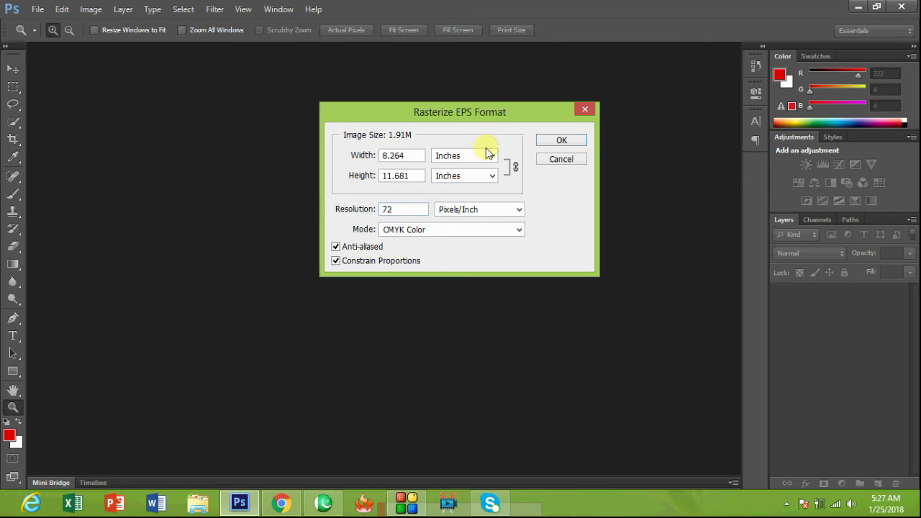
click(562, 142)
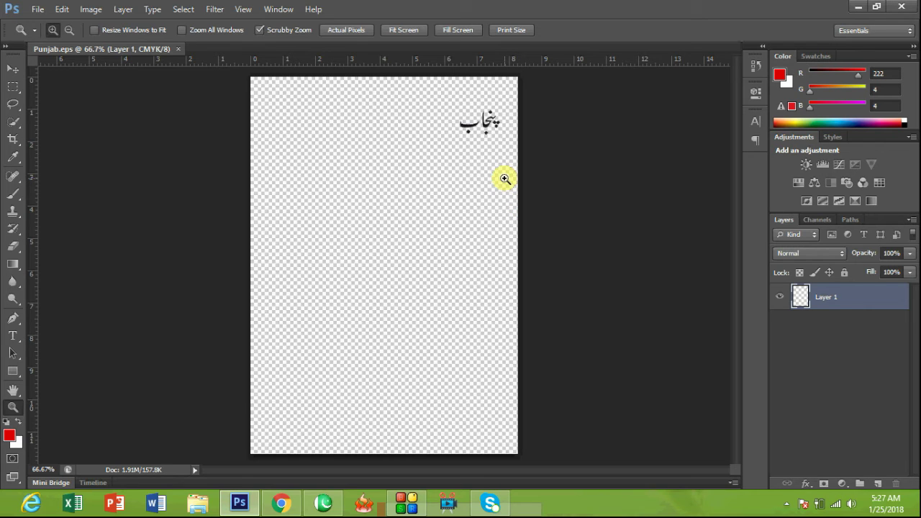
Move the پنجاب text toward the horizontal middle of the page and add a white-filled layer beneath it
key(v)
drag(486, 128, 411, 155)
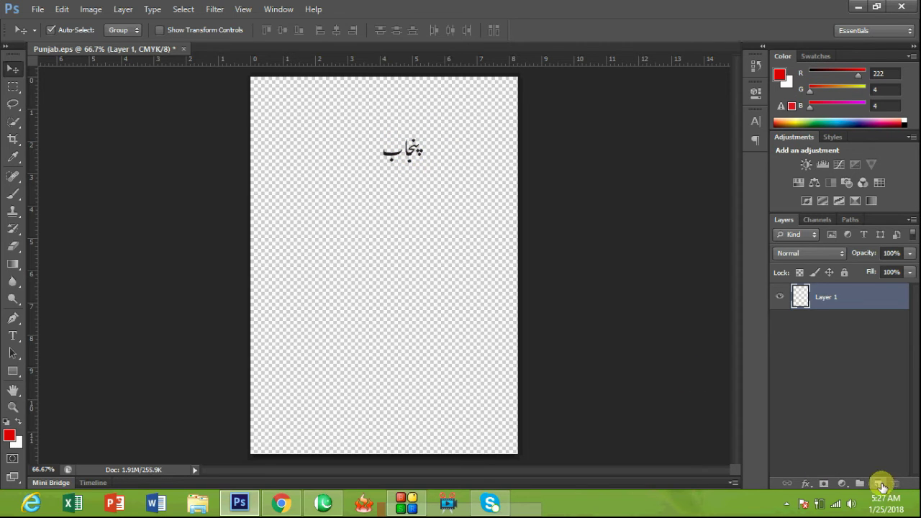
click(878, 484)
drag(842, 302, 837, 335)
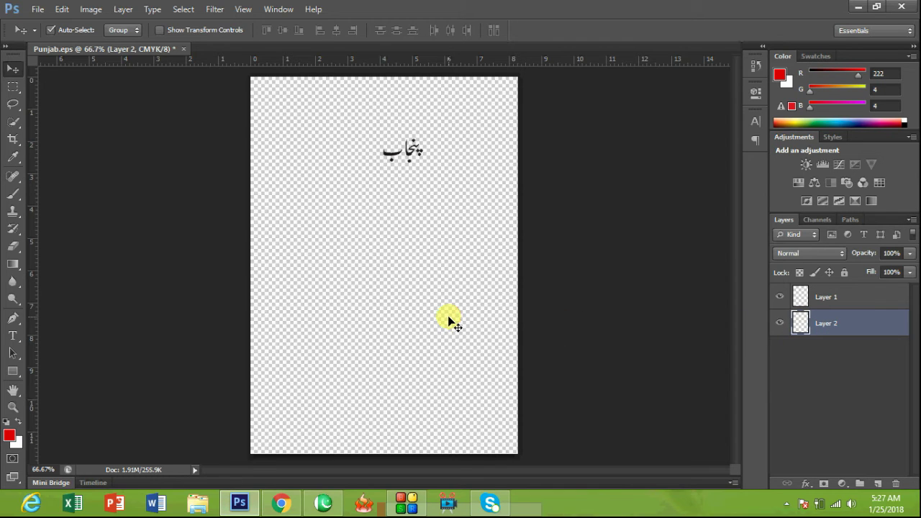
key(ctrl+BackSpace)
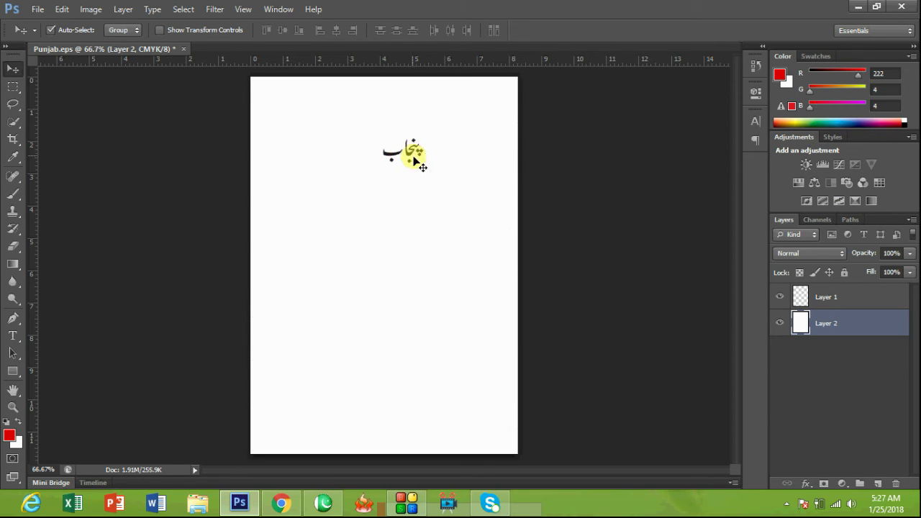
Move the پنجاب text slightly lower on the page and examine the quality of its edges up close
drag(410, 151, 412, 181)
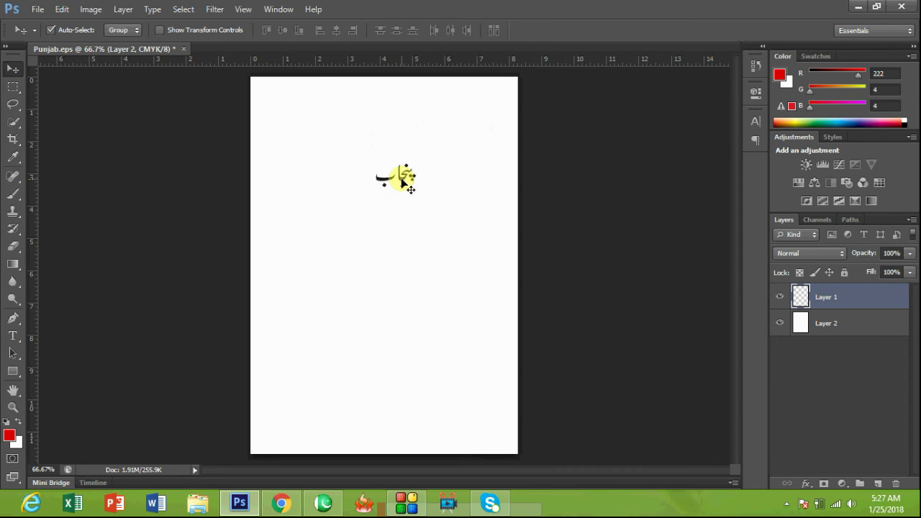
key(z)
click(400, 184)
click(400, 184)
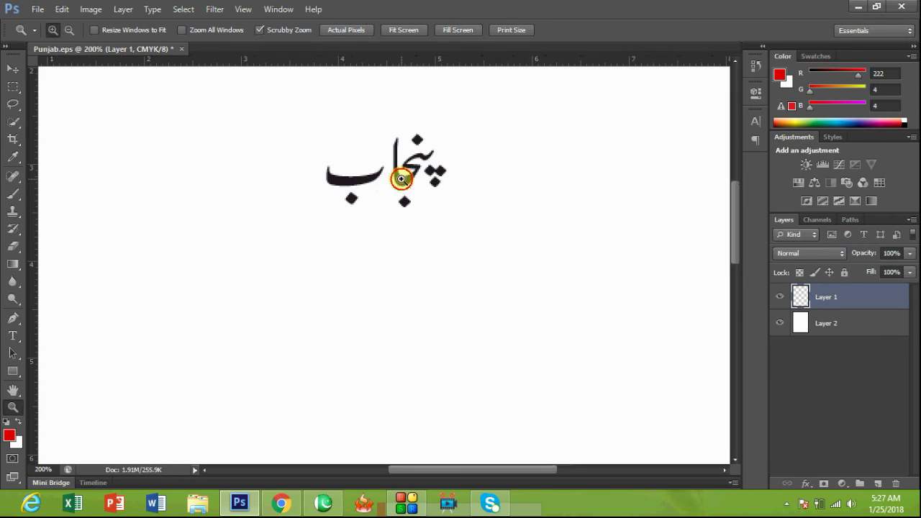
click(400, 185)
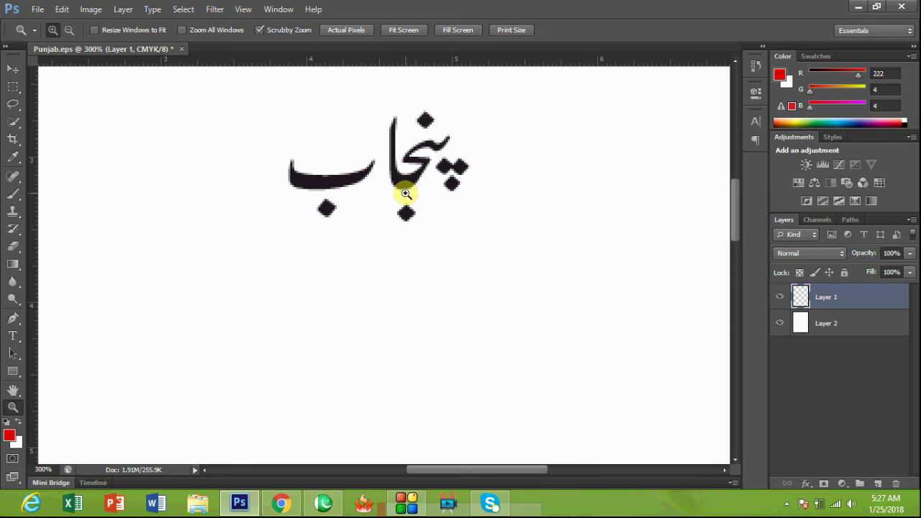
key(v)
drag(406, 180, 413, 205)
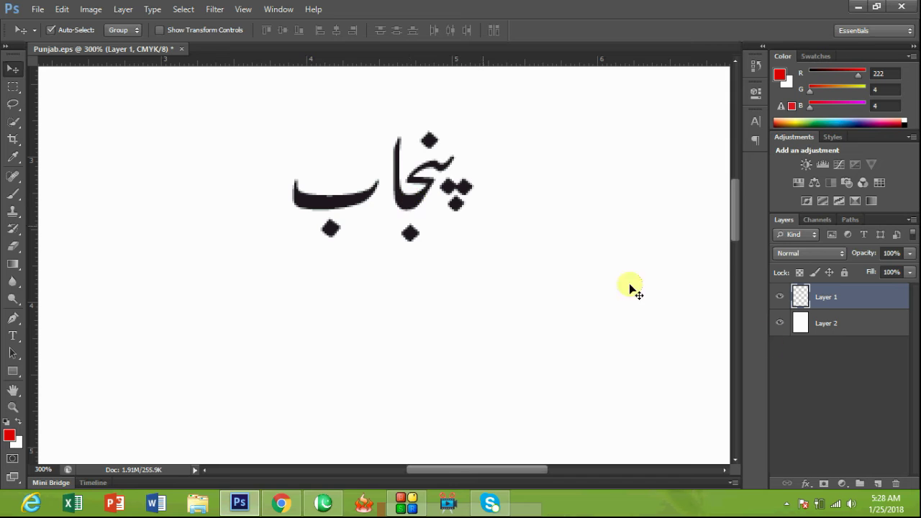
Hide Layer 1 and open Punjab.eps from the desktop again, rasterized at 300 pixels/inch in CMYK Color
click(779, 296)
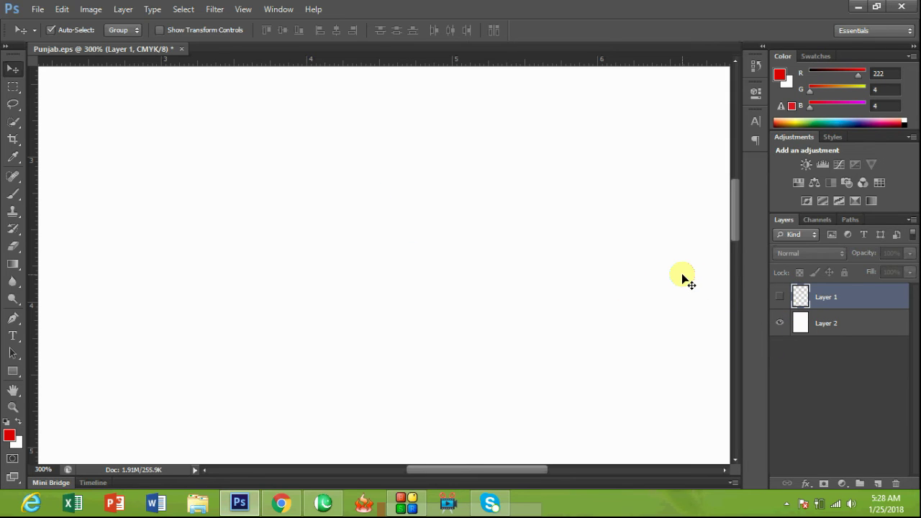
click(36, 9)
click(65, 34)
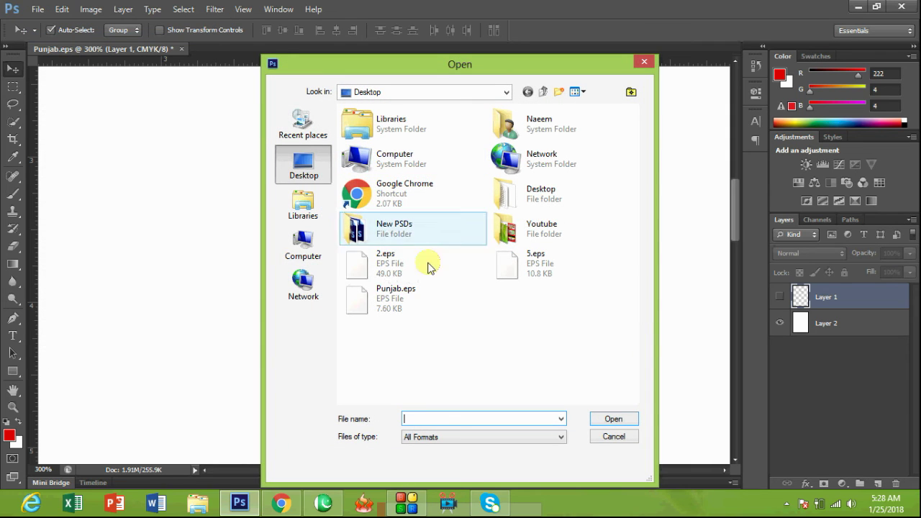
double_click(375, 295)
click(354, 209)
text(300)
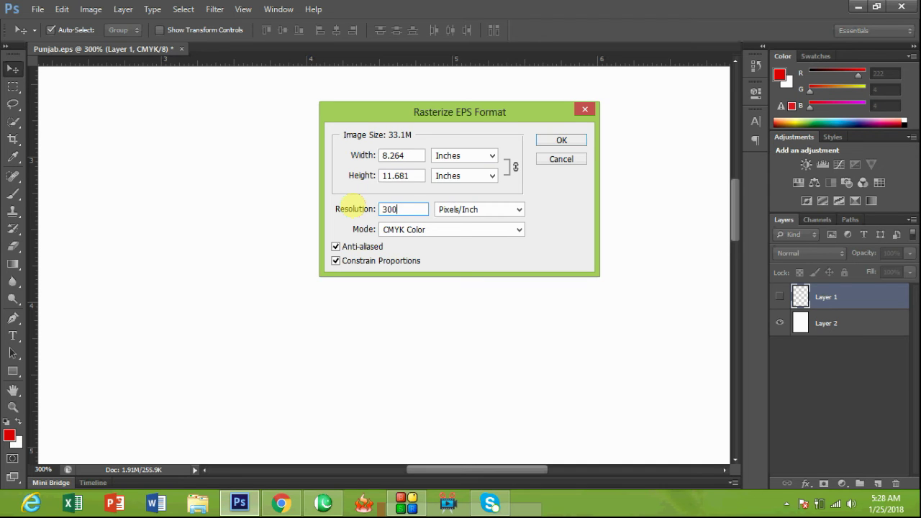
click(551, 139)
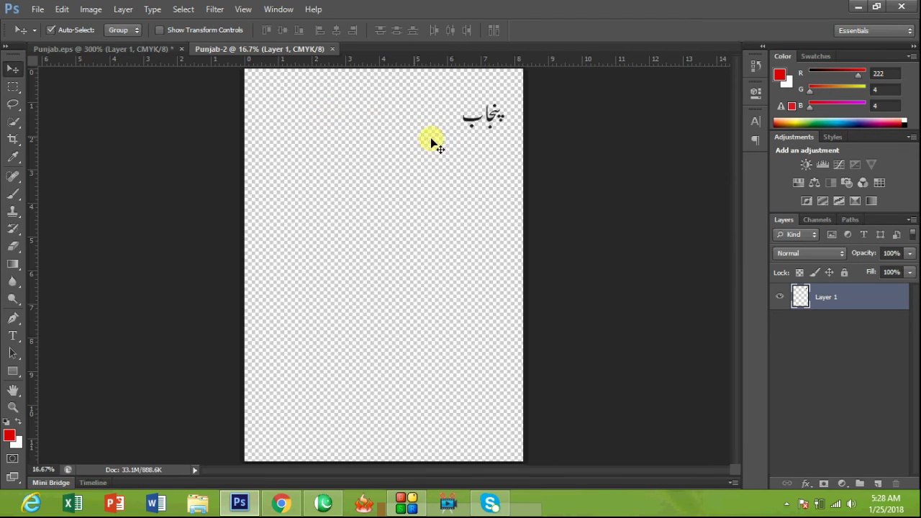
Copy the 300 pixels/inch پنجاب text into the original Punjab.eps document as a new layer and move it lower on the page
drag(489, 123, 362, 215)
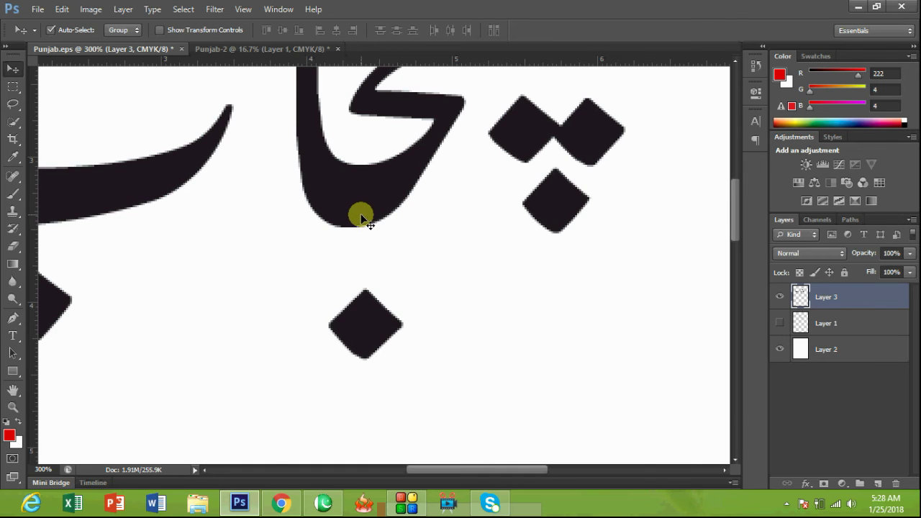
key(z)
alt+click(366, 212)
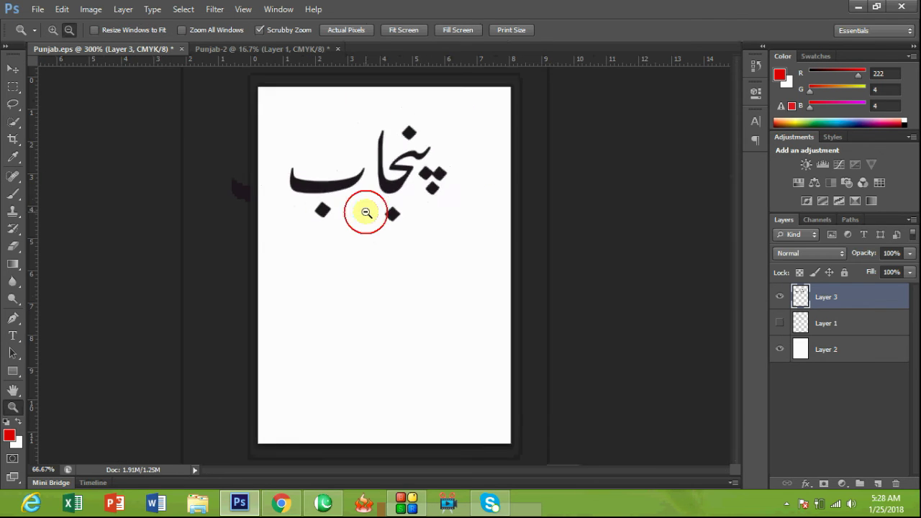
key(v)
drag(379, 206, 396, 265)
Show Layer 1 again and arrange the small پنجاب text above the large one on the page
click(779, 323)
drag(393, 199, 376, 169)
drag(400, 265, 396, 246)
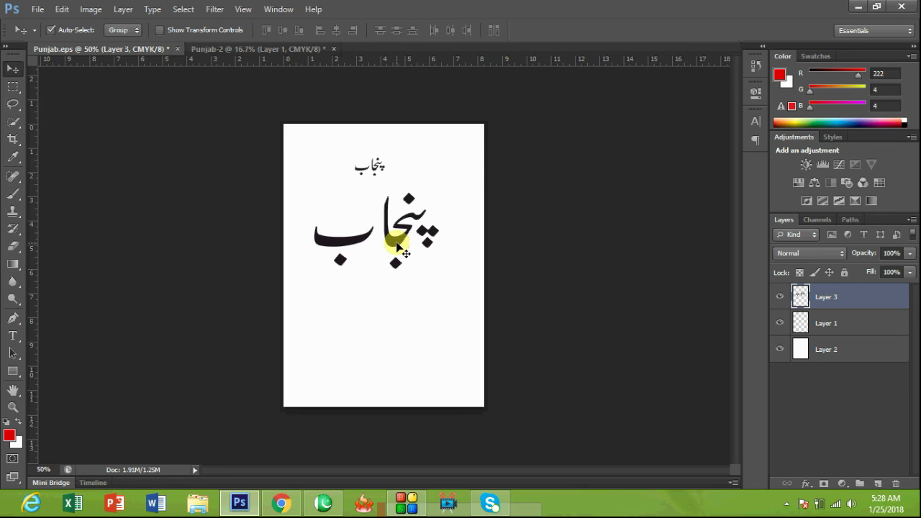
Compare the edge quality of the small 72 pixels/inch text with the large 300 pixels/inch text up close
key(z)
drag(395, 241, 404, 308)
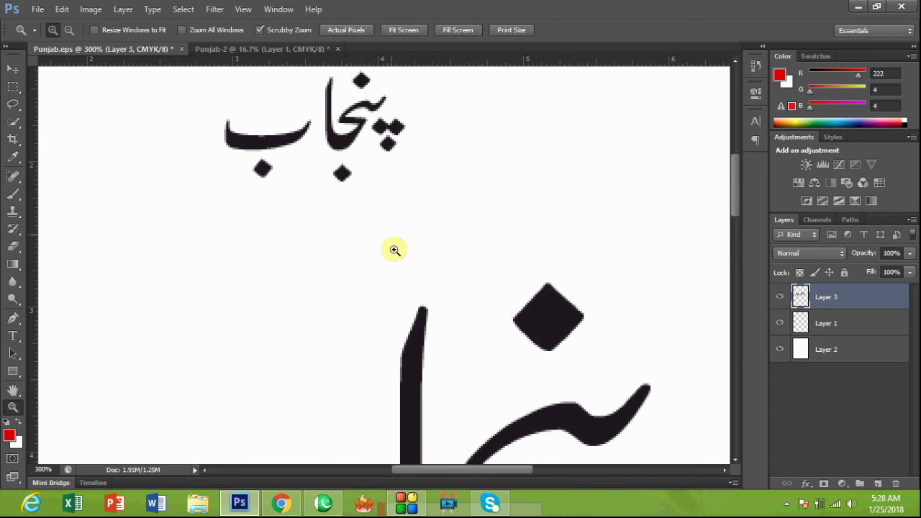
drag(390, 213, 444, 263)
drag(412, 111, 417, 218)
scroll(425, 218, up, 5)
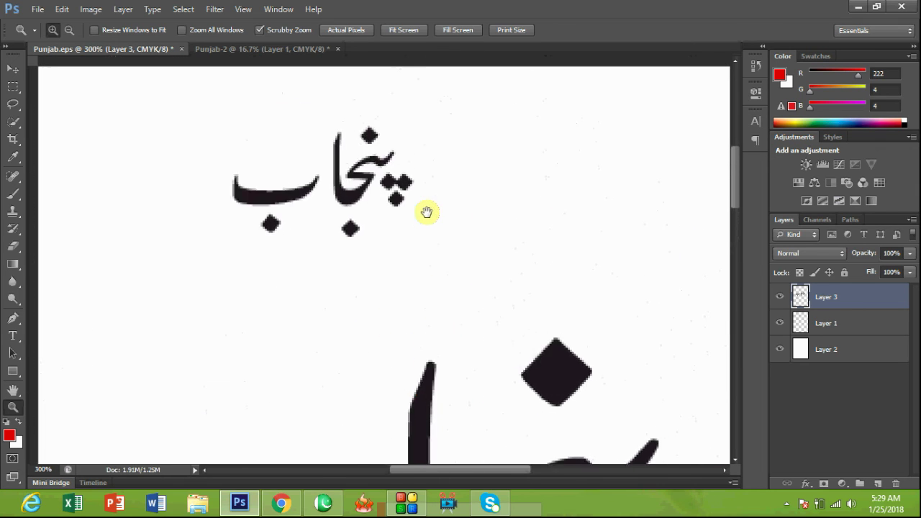
scroll(456, 244, down, 5)
scroll(467, 196, down, 5)
scroll(422, 212, right, 2)
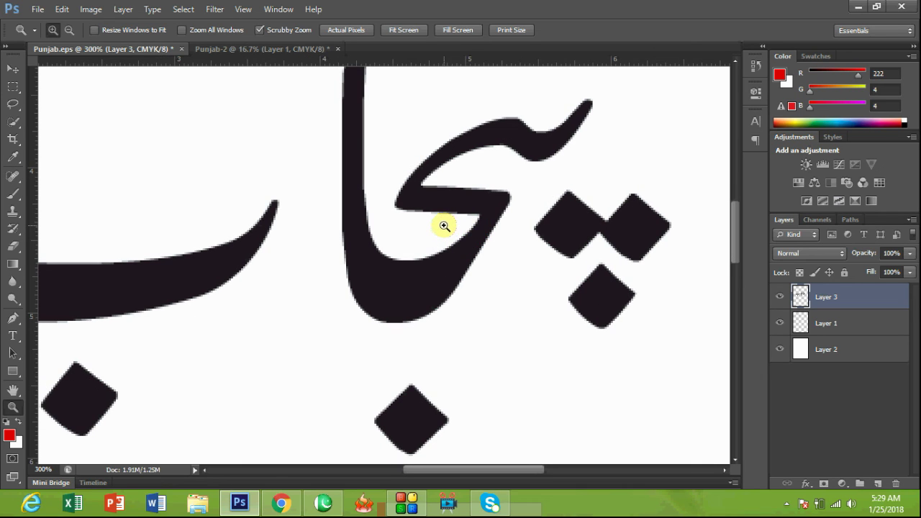
alt+click(441, 224)
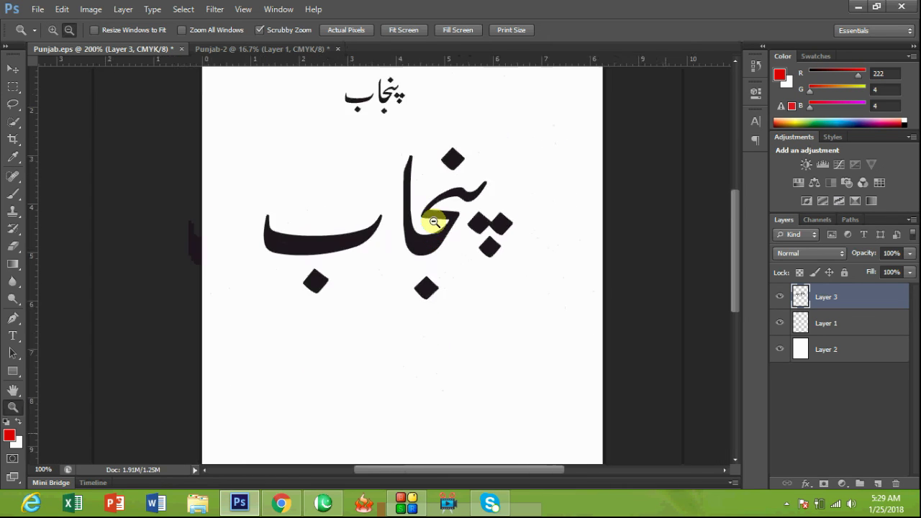